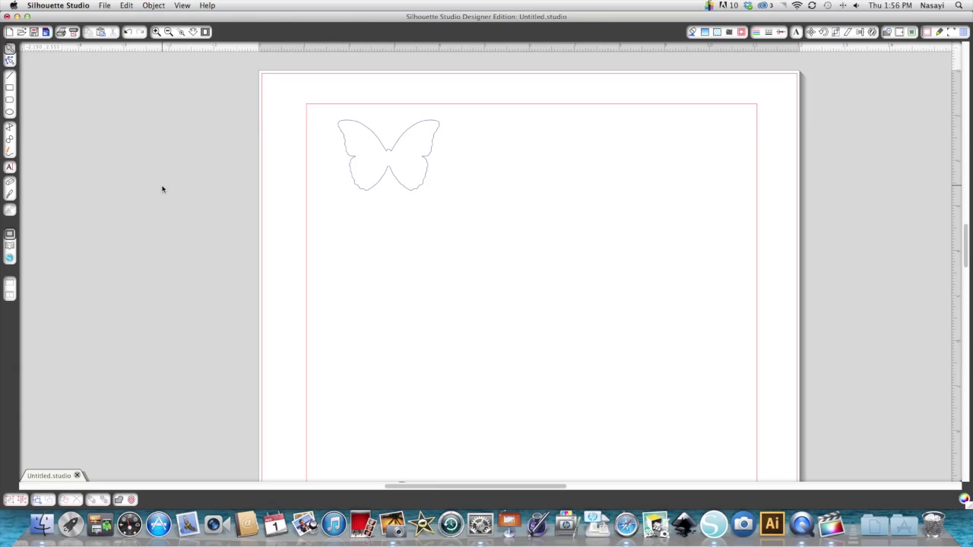
Step: Check the 10 in cut-area border and the 2.250 × 1.565 in butterfly, then zoom in on it
{"action": "left_click", "coordinate": [307, 108]}
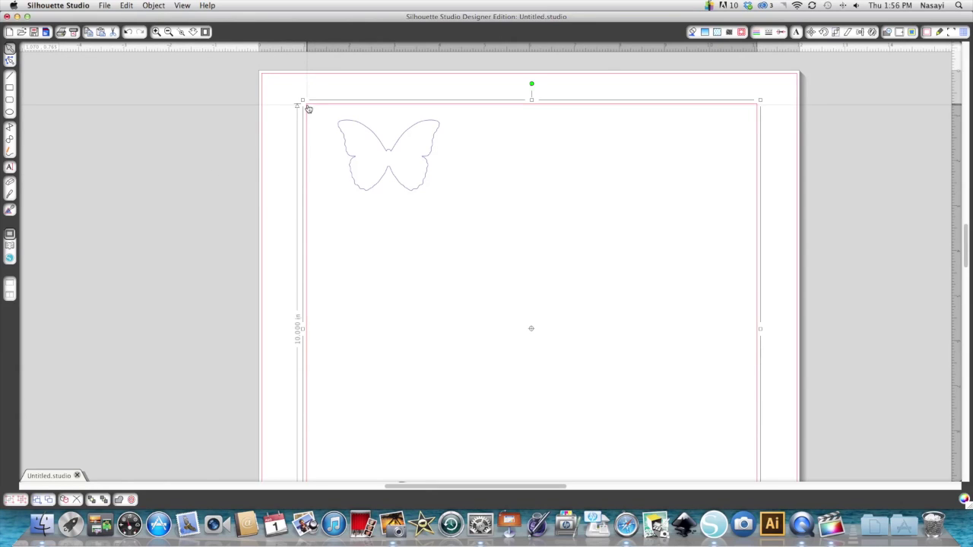
{"action": "left_click", "coordinate": [379, 146]}
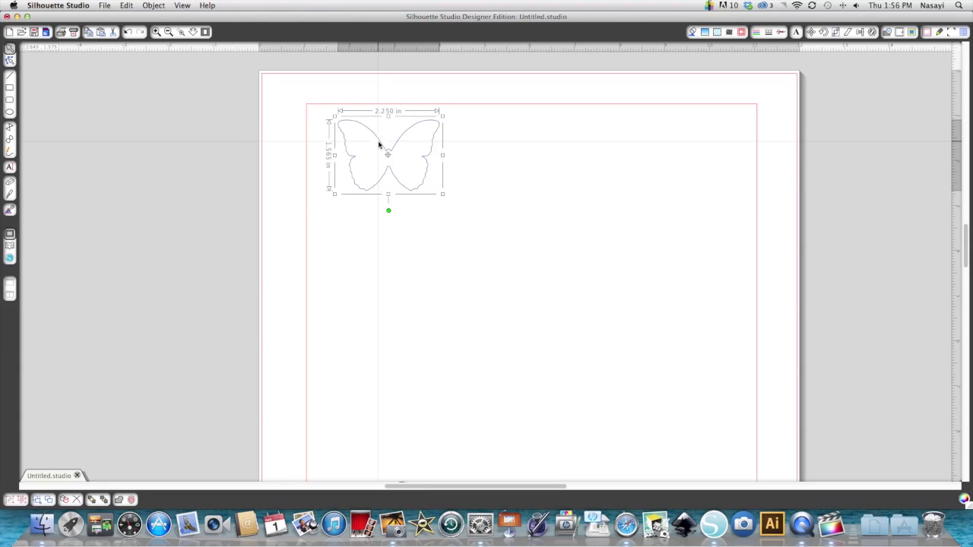
{"action": "left_click", "coordinate": [156, 32]}
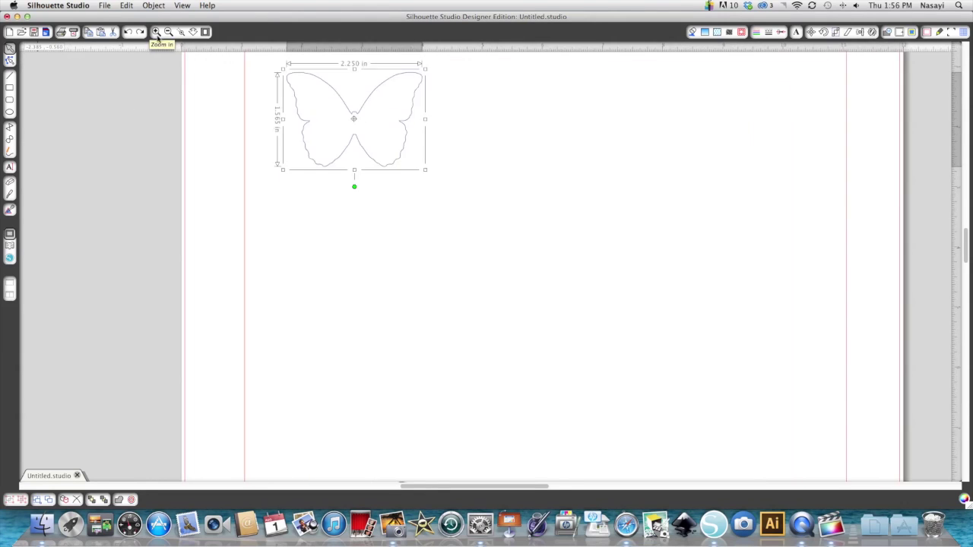
Step: Zoom in further and set up a Straight knife that treats unfilled shapes as Outline
{"action": "scroll", "coordinate": [241, 139], "scroll_direction": "up", "scroll_amount": 5}
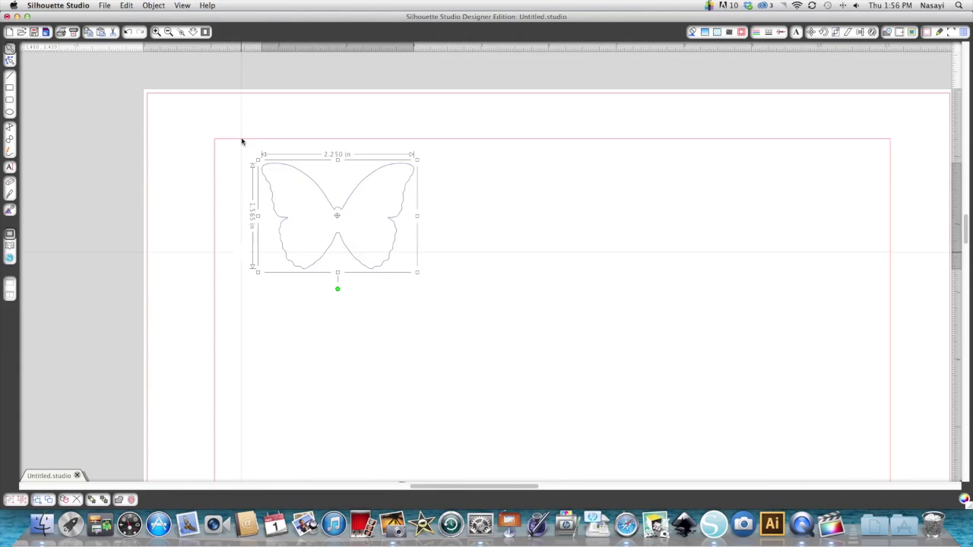
{"action": "left_click", "coordinate": [159, 34]}
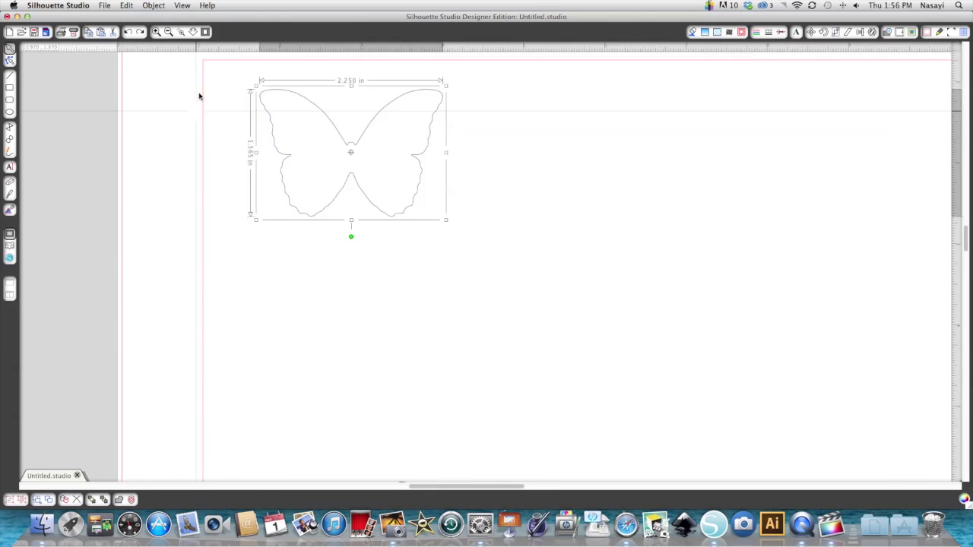
{"action": "left_click", "coordinate": [11, 195]}
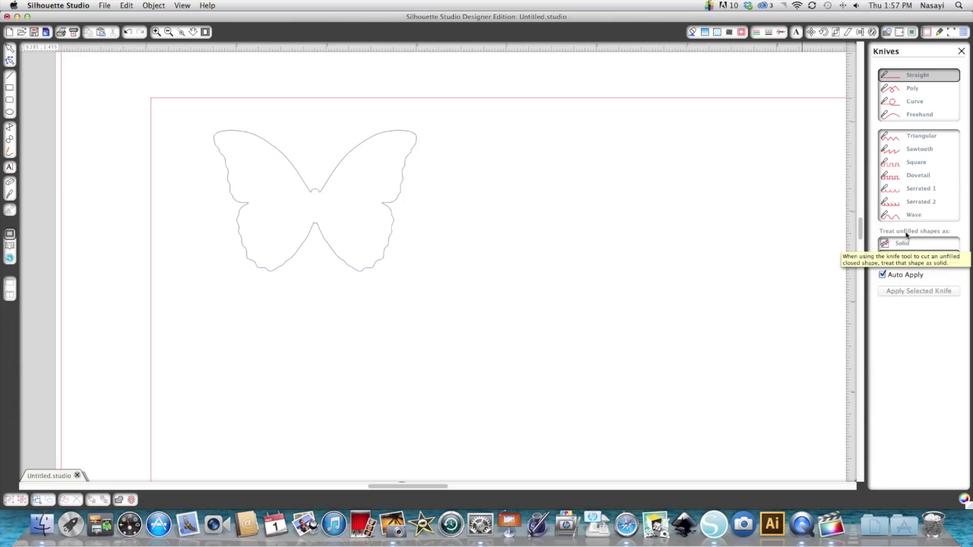
{"action": "left_click", "coordinate": [921, 258]}
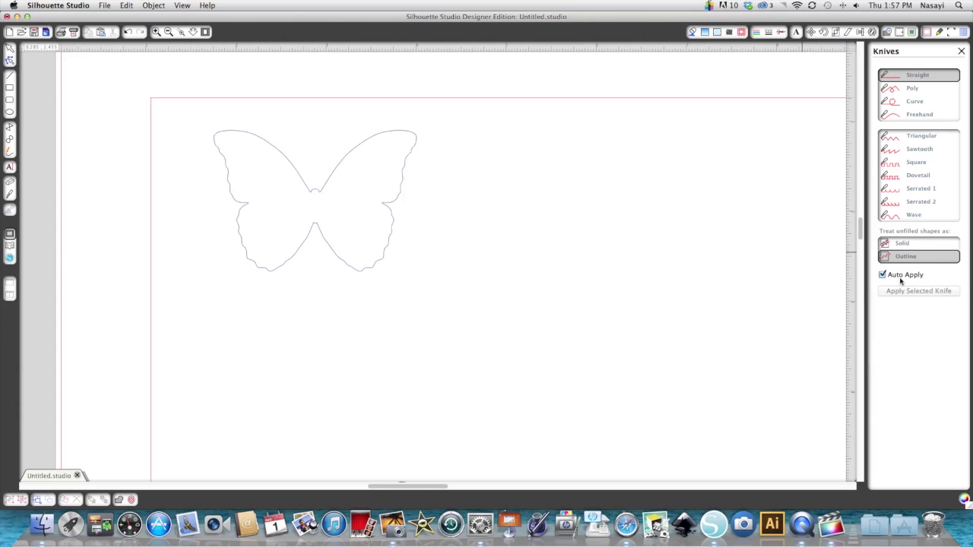
{"action": "scroll", "coordinate": [369, 221], "scroll_direction": "up", "scroll_amount": 3}
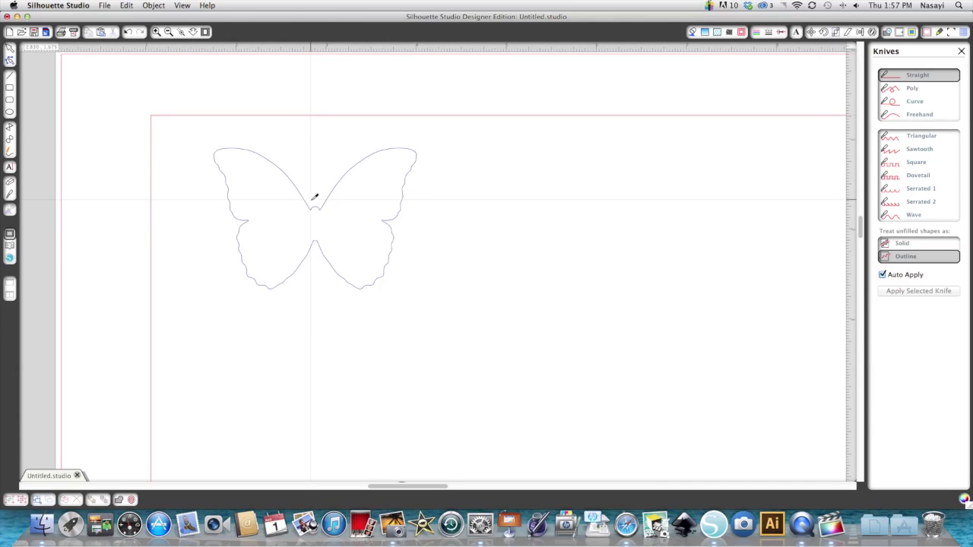
Step: Slice straight knife cuts down through the butterfly's body
{"action": "left_click_drag", "start_coordinate": [311, 199], "coordinate": [313, 254]}
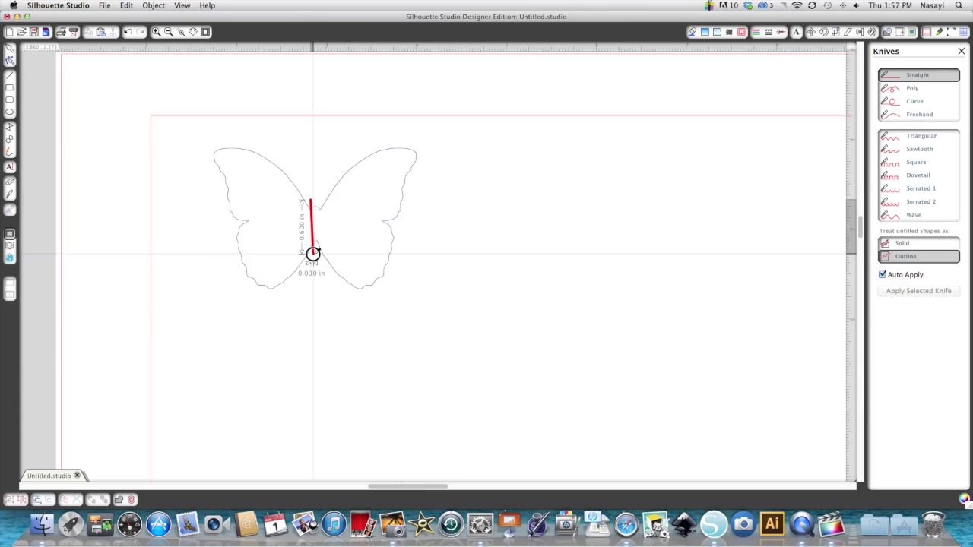
{"action": "left_click_drag", "start_coordinate": [312, 253], "coordinate": [310, 255]}
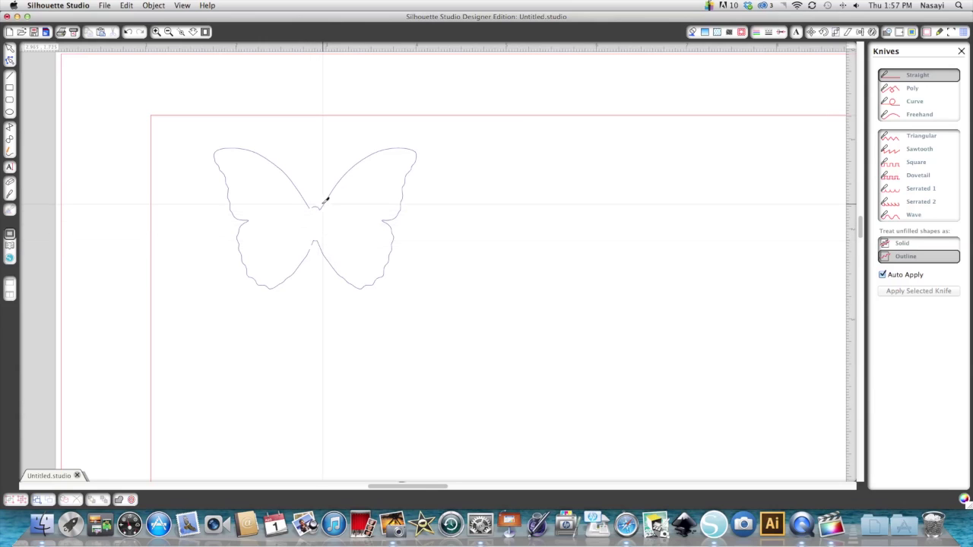
{"action": "left_click_drag", "start_coordinate": [320, 201], "coordinate": [320, 251]}
Step: Delete the small top and bottom connecting pieces between the wings
{"action": "left_click", "coordinate": [9, 47]}
{"action": "left_click", "coordinate": [325, 206]}
{"action": "key", "text": "Delete"}
{"action": "left_click", "coordinate": [318, 246]}
{"action": "key", "text": "Delete"}
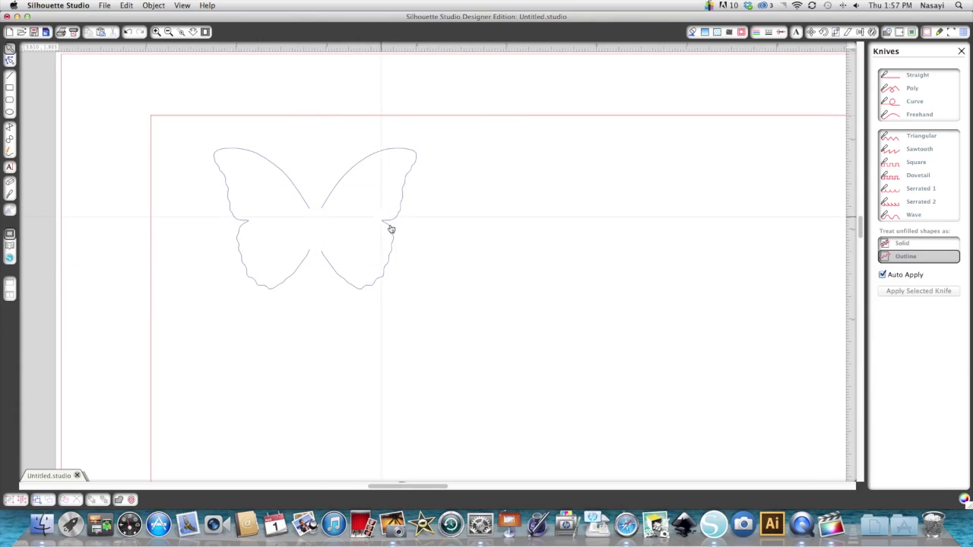
{"action": "left_click", "coordinate": [168, 31]}
Step: Group both butterfly halves and move the butterfly to the cut area's top-left corner
{"action": "left_click", "coordinate": [168, 31]}
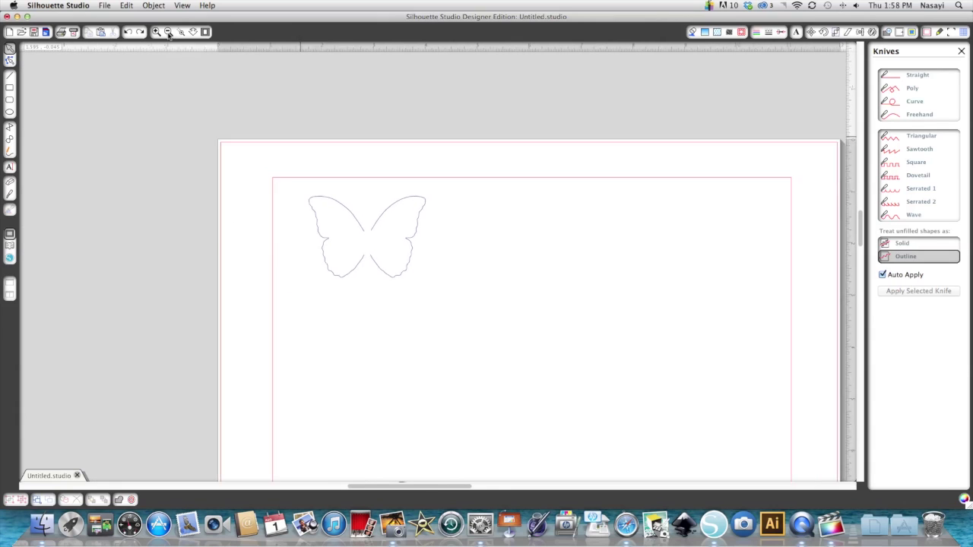
{"action": "scroll", "coordinate": [291, 132], "scroll_direction": "down", "scroll_amount": 5}
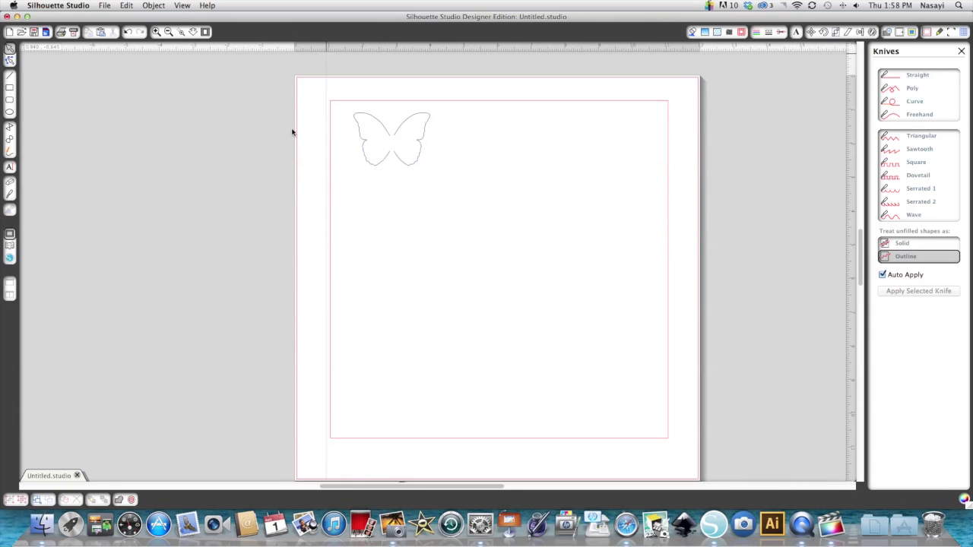
{"action": "left_click", "coordinate": [407, 130]}
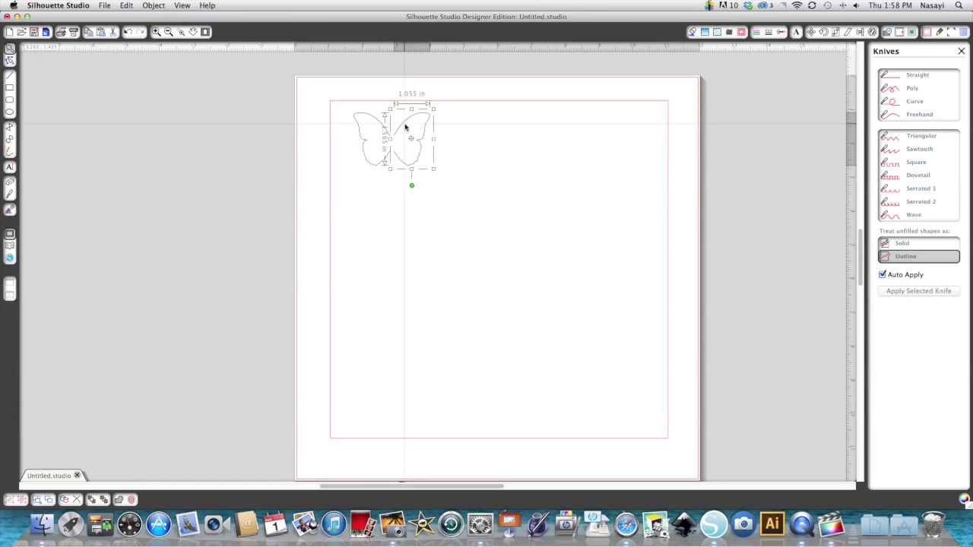
{"action": "left_click", "coordinate": [461, 187]}
{"action": "left_click_drag", "start_coordinate": [469, 185], "coordinate": [325, 91]}
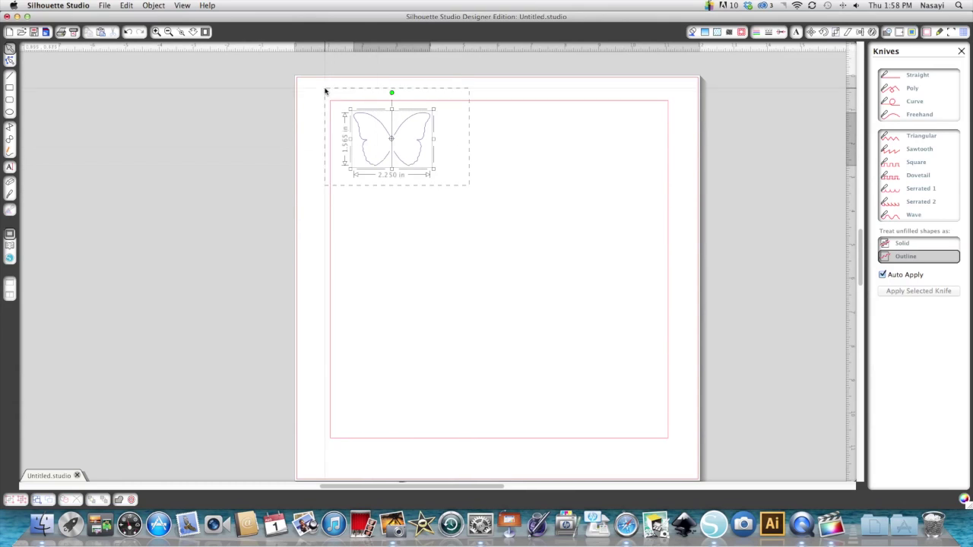
{"action": "right_click", "coordinate": [388, 135]}
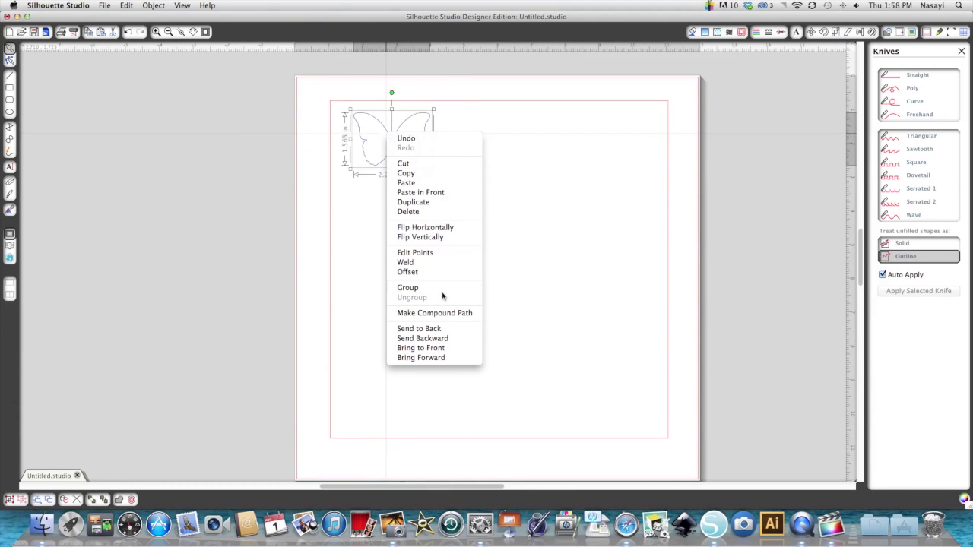
{"action": "left_click", "coordinate": [445, 288]}
{"action": "left_click", "coordinate": [401, 166]}
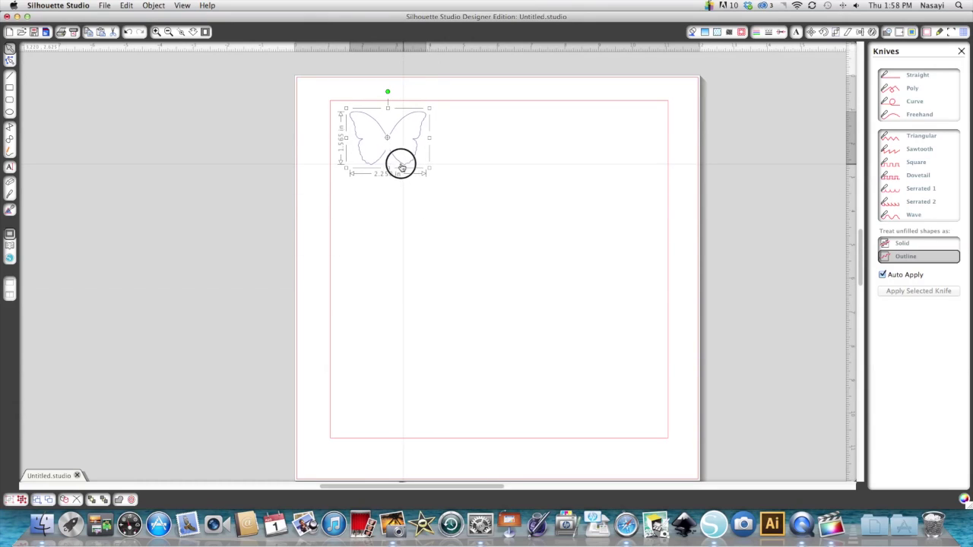
{"action": "left_click_drag", "start_coordinate": [402, 167], "coordinate": [394, 163]}
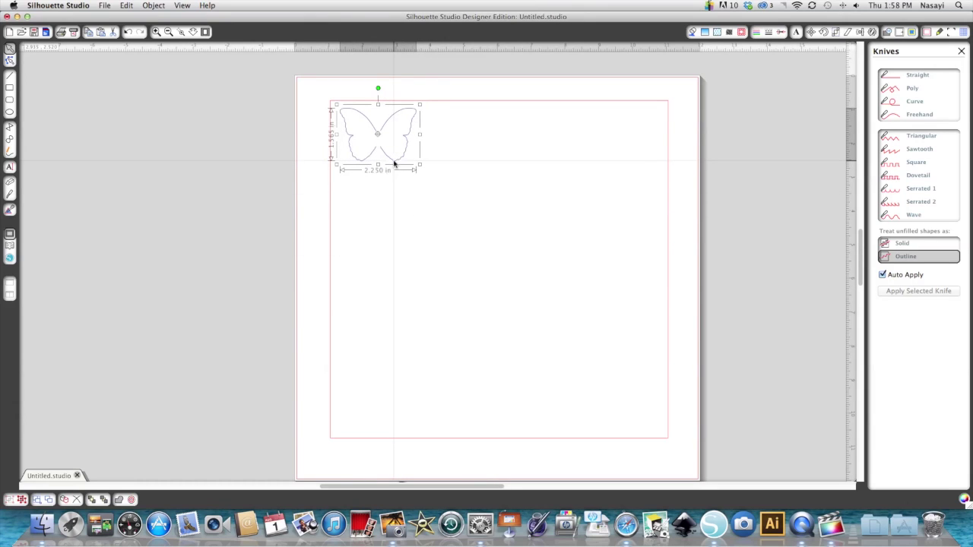
Step: Replicate the butterfly as a Row of Four spanning 9.695 in, then select all four
{"action": "left_click", "coordinate": [872, 32]}
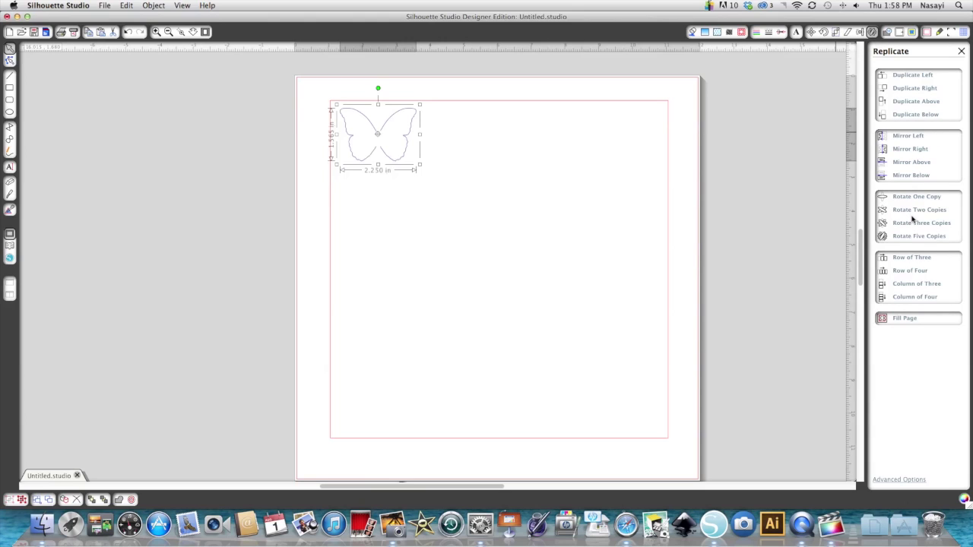
{"action": "left_click", "coordinate": [918, 274]}
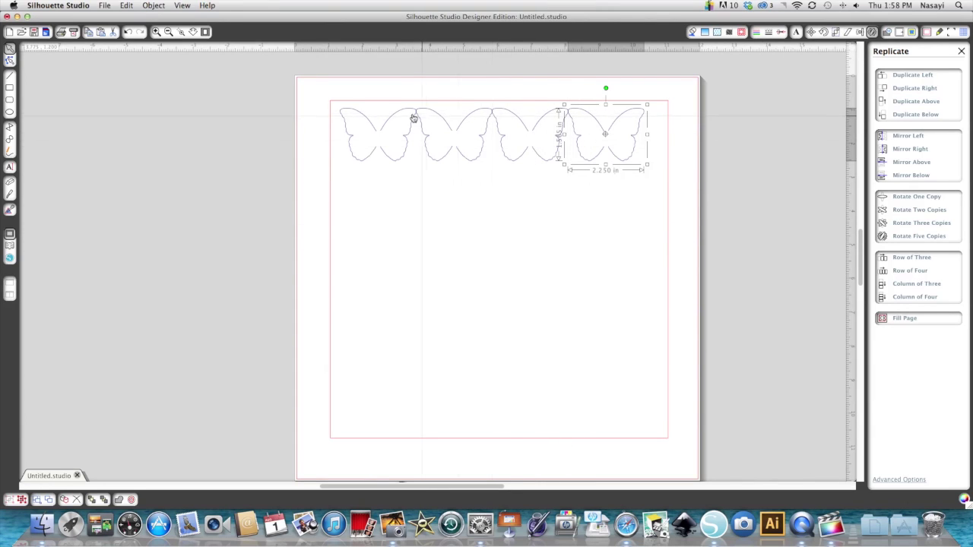
{"action": "left_click", "coordinate": [394, 164]}
{"action": "left_click_drag", "start_coordinate": [394, 163], "coordinate": [392, 163]}
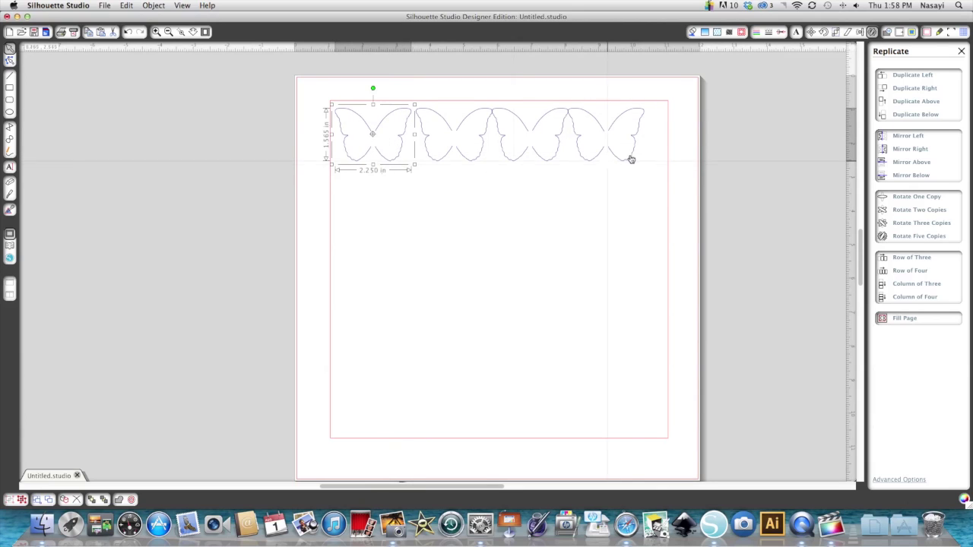
{"action": "left_click_drag", "start_coordinate": [625, 160], "coordinate": [643, 157]}
{"action": "left_click_drag", "start_coordinate": [395, 161], "coordinate": [391, 159]}
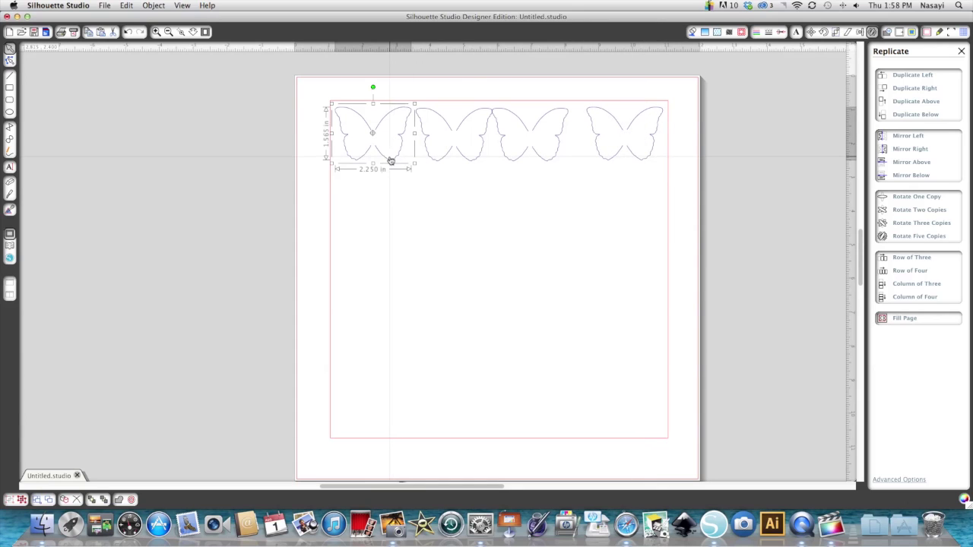
{"action": "left_click", "coordinate": [304, 89]}
{"action": "left_click_drag", "start_coordinate": [304, 89], "coordinate": [692, 198]}
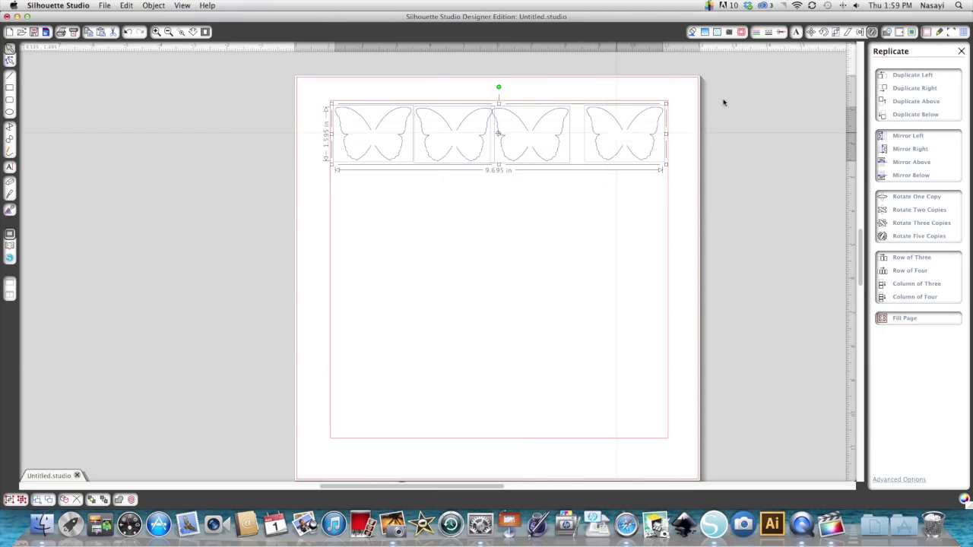
Step: Align the four butterflies on their middles and space them evenly horizontally
{"action": "left_click", "coordinate": [860, 31]}
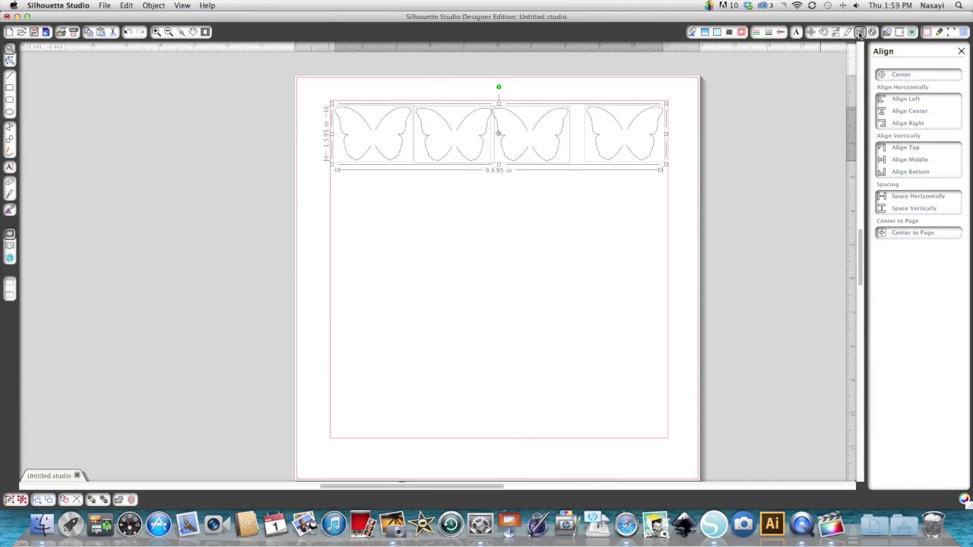
{"action": "left_click", "coordinate": [914, 162]}
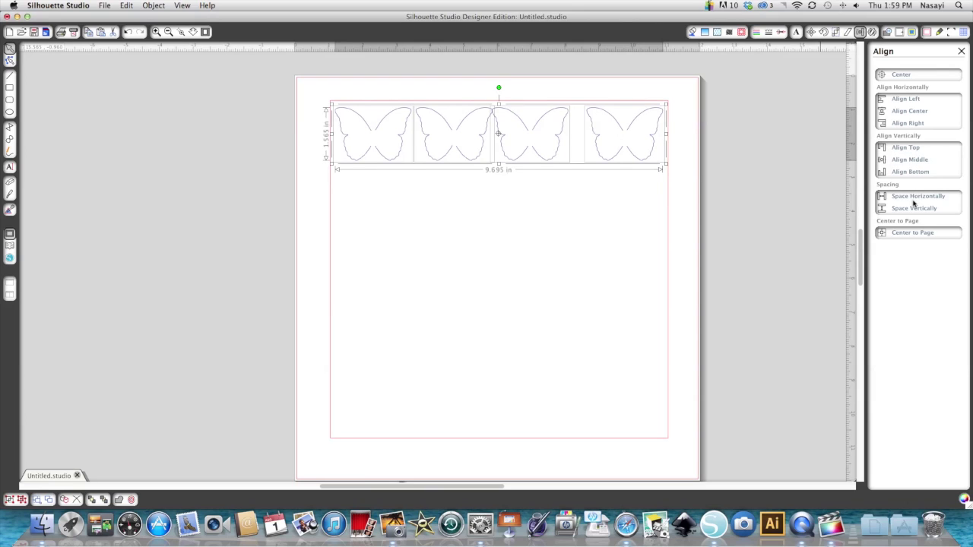
{"action": "left_click", "coordinate": [907, 198]}
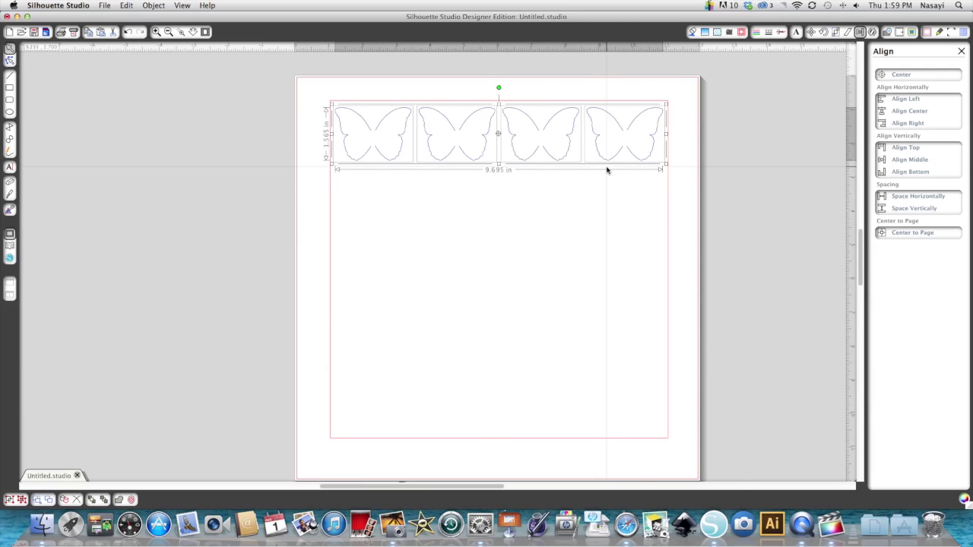
Step: Group the butterfly row and replicate it into six stacked rows of 24 butterflies
{"action": "right_click", "coordinate": [540, 149]}
{"action": "left_click", "coordinate": [578, 290]}
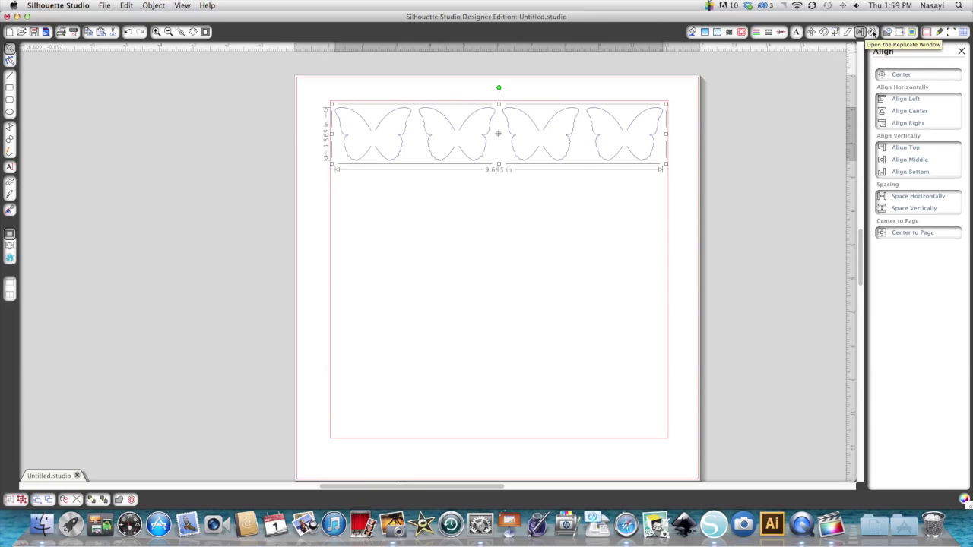
{"action": "left_click", "coordinate": [872, 33]}
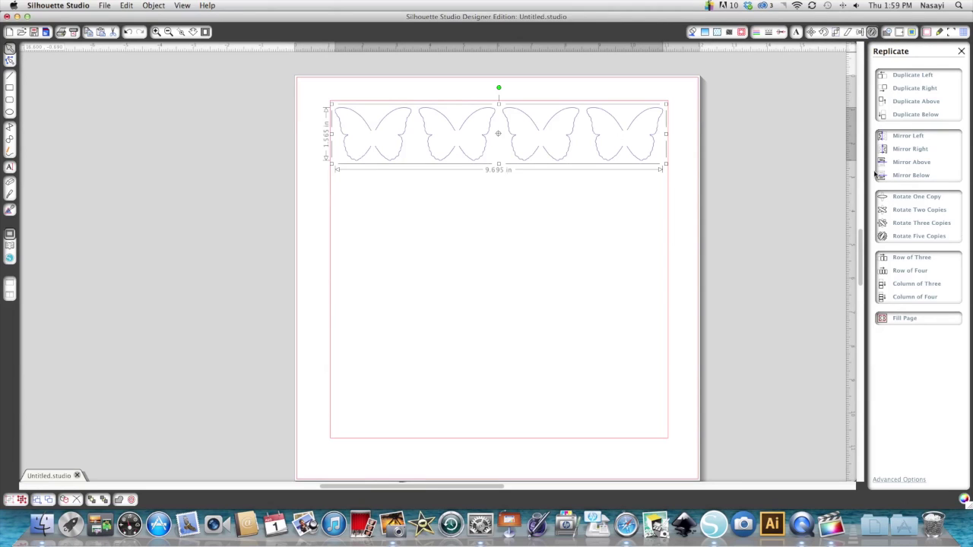
{"action": "left_click", "coordinate": [900, 298]}
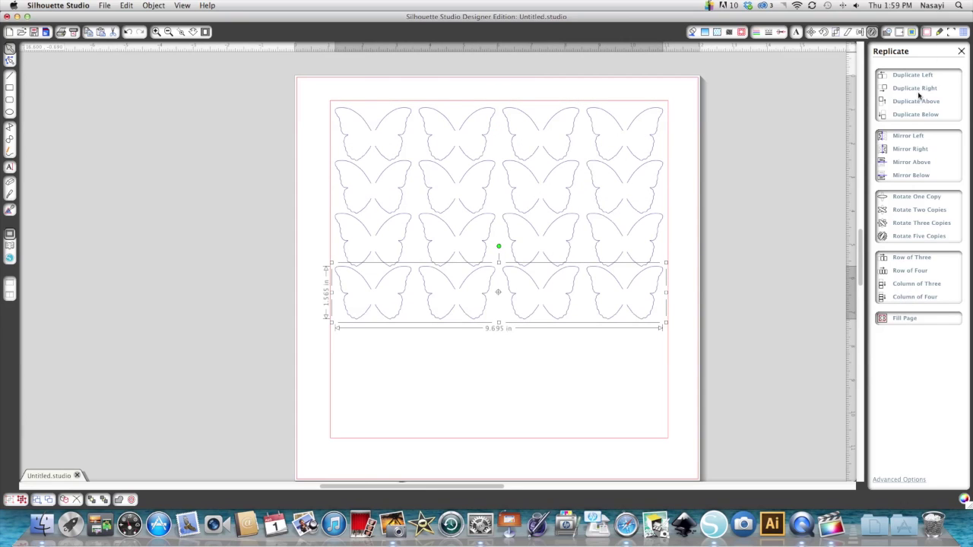
{"action": "left_click", "coordinate": [915, 114]}
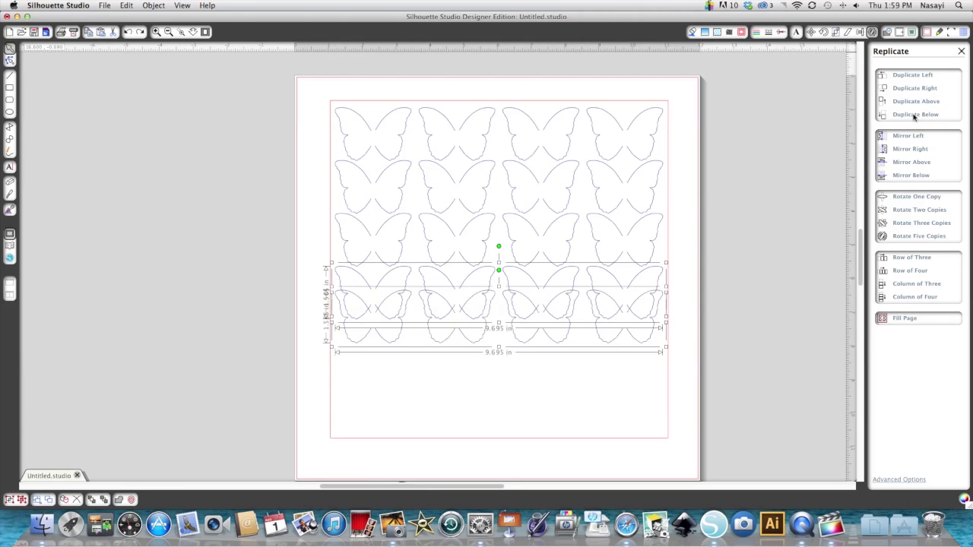
{"action": "left_click", "coordinate": [914, 115]}
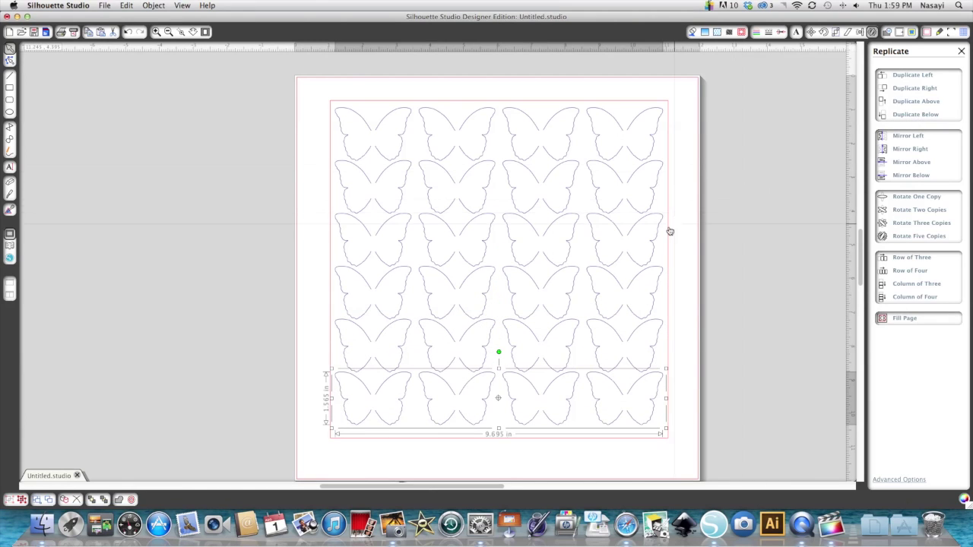
{"action": "scroll", "coordinate": [669, 230], "scroll_direction": "down", "scroll_amount": 2}
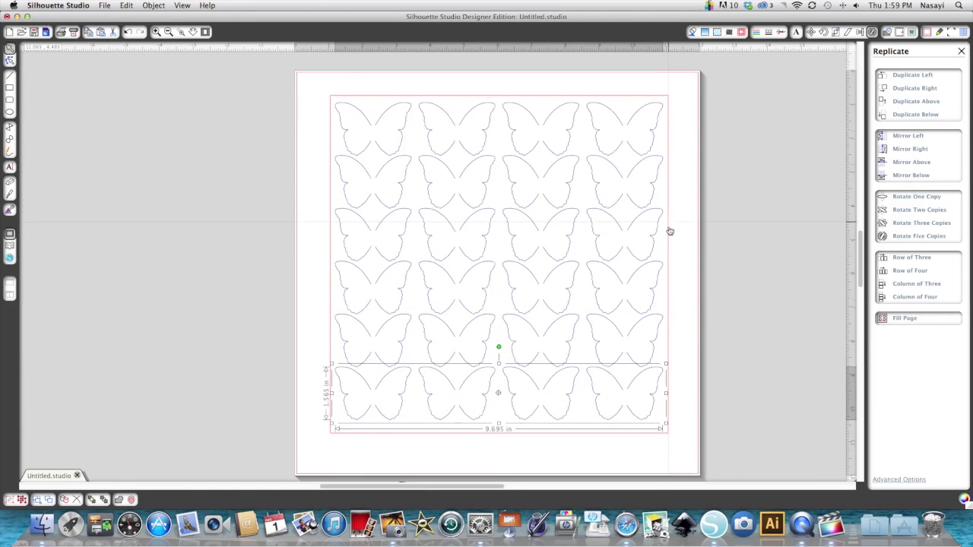
{"action": "left_click", "coordinate": [694, 314]}
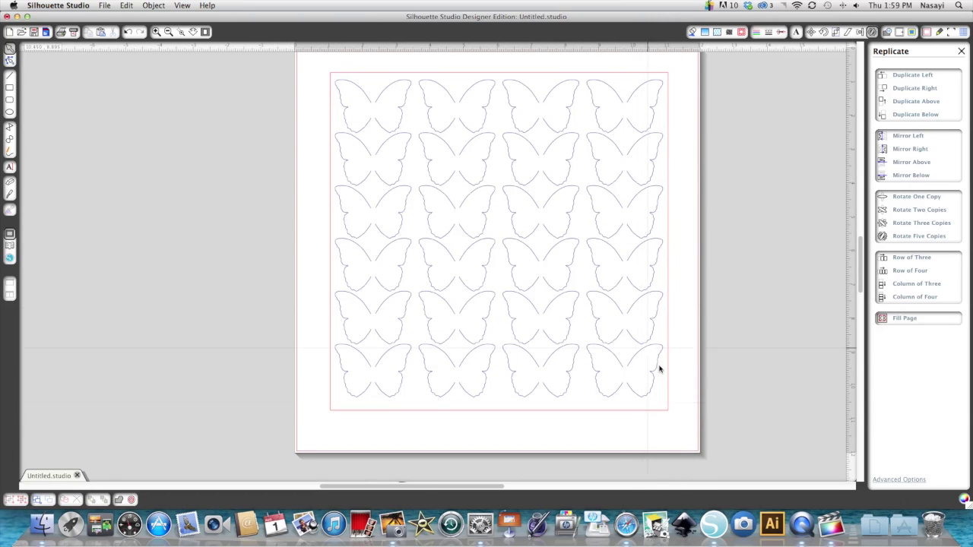
Step: Nudge the bottom row down, move the pink frame off the mat left, and select the rows
{"action": "left_click_drag", "start_coordinate": [607, 355], "coordinate": [608, 362]}
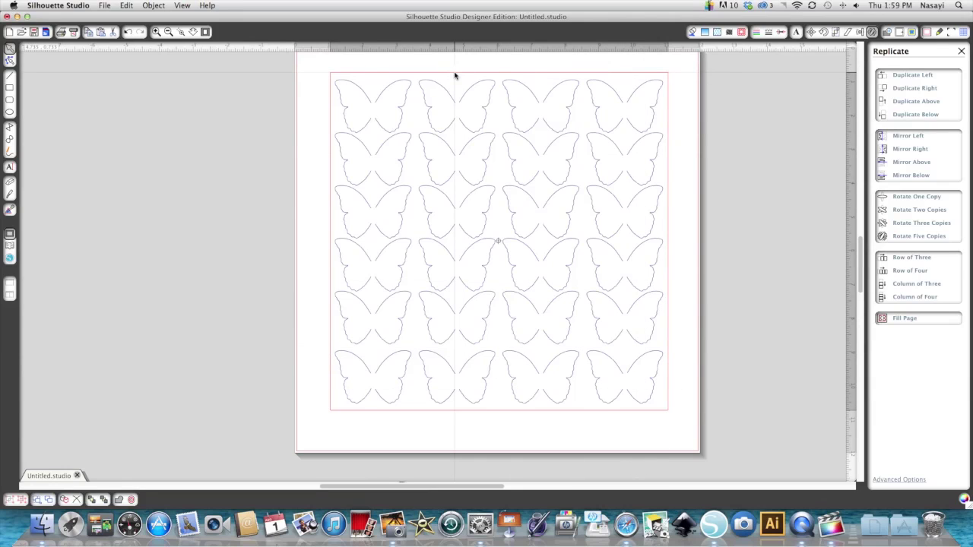
{"action": "key", "text": "super+a"}
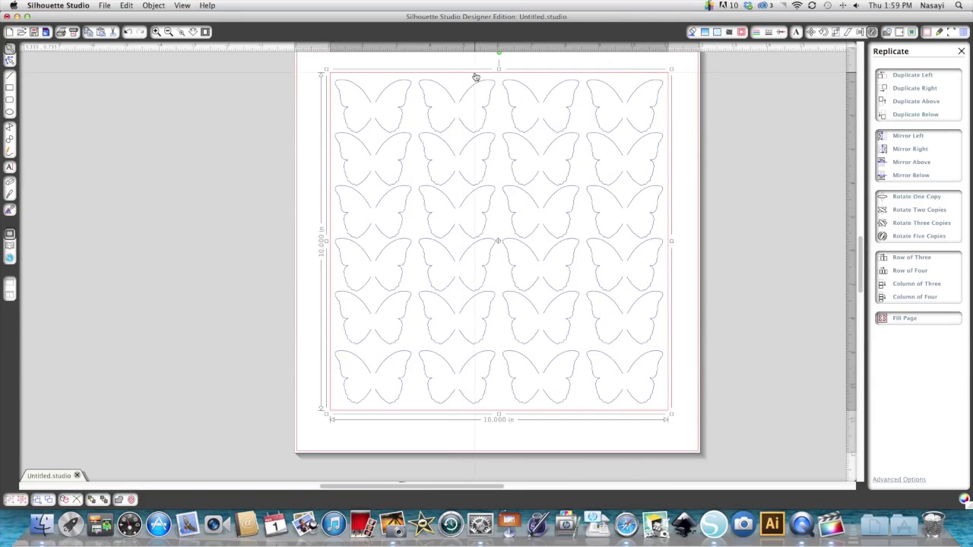
{"action": "left_click_drag", "start_coordinate": [472, 75], "coordinate": [77, 67]}
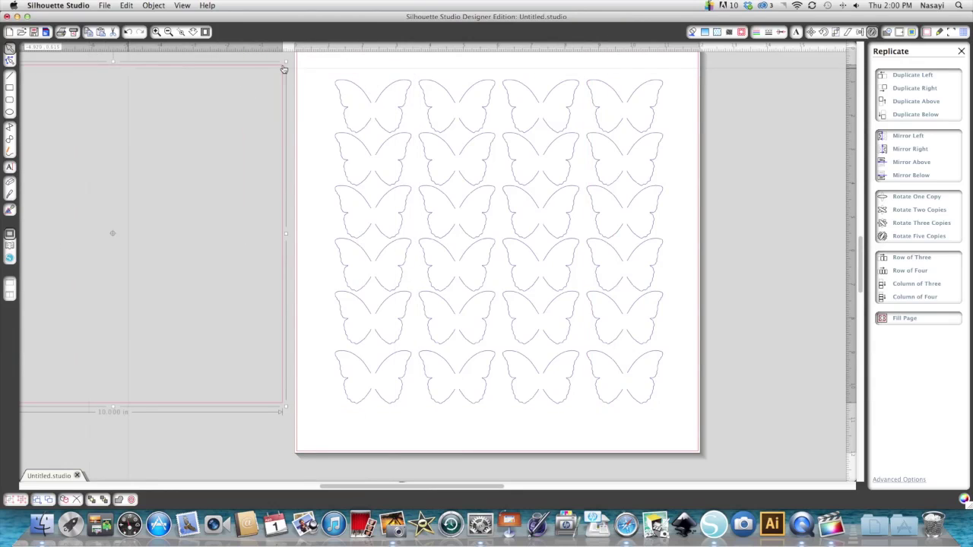
{"action": "left_click_drag", "start_coordinate": [314, 67], "coordinate": [699, 432]}
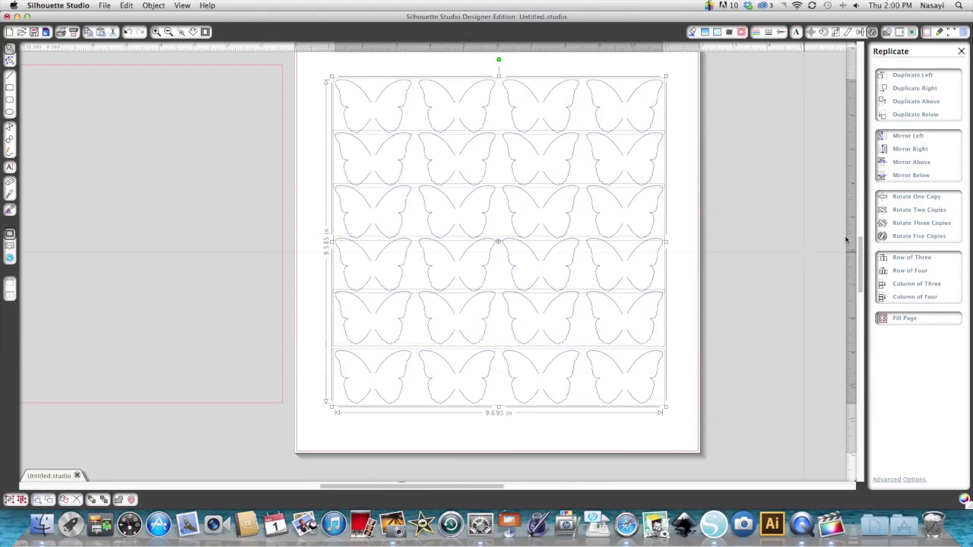
{"action": "left_click", "coordinate": [860, 32]}
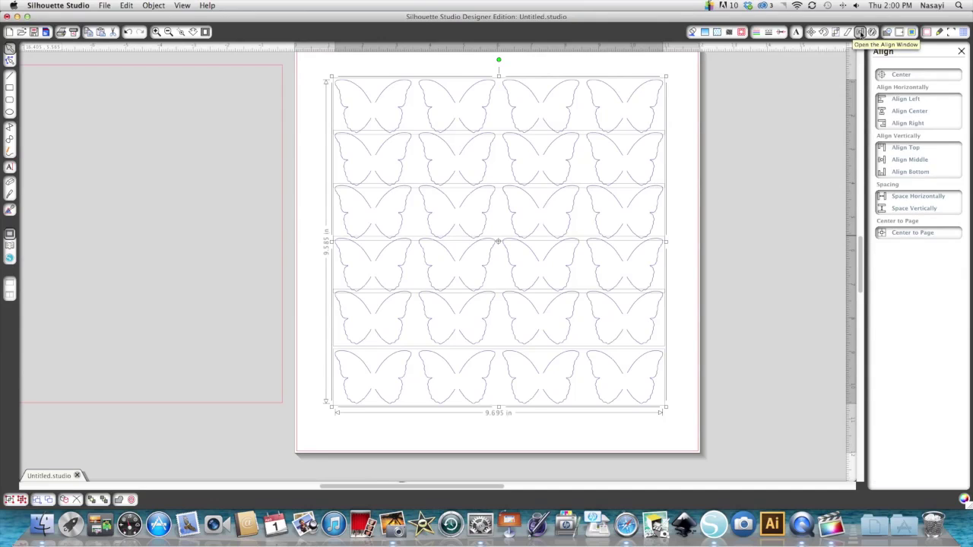
Step: Space the six rows evenly vertically, group them, and drag the pink frame back around them
{"action": "left_click", "coordinate": [922, 211]}
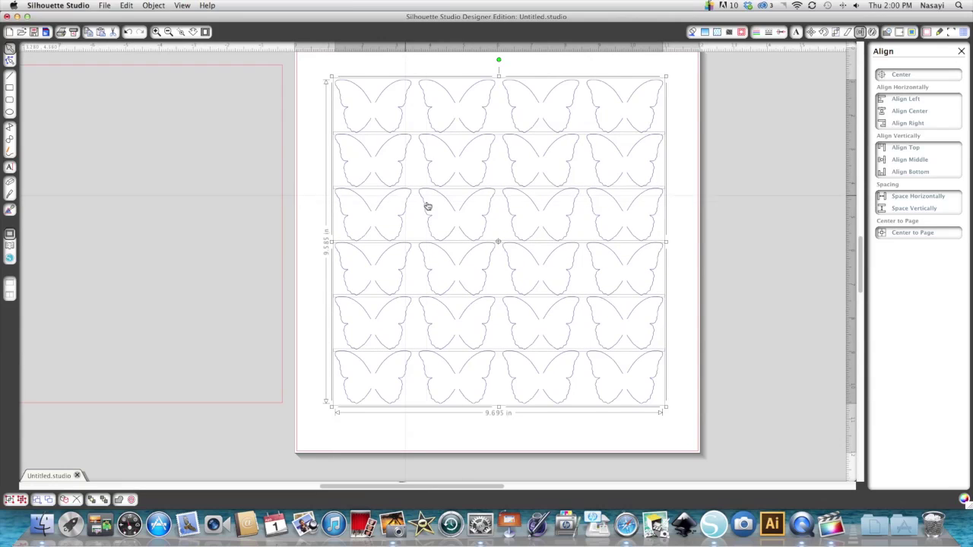
{"action": "right_click", "coordinate": [483, 220]}
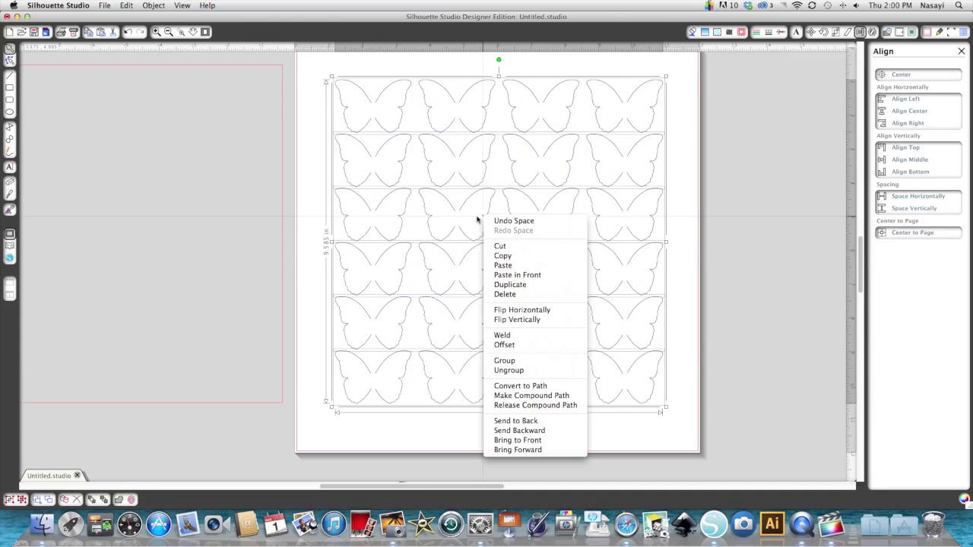
{"action": "left_click", "coordinate": [530, 362]}
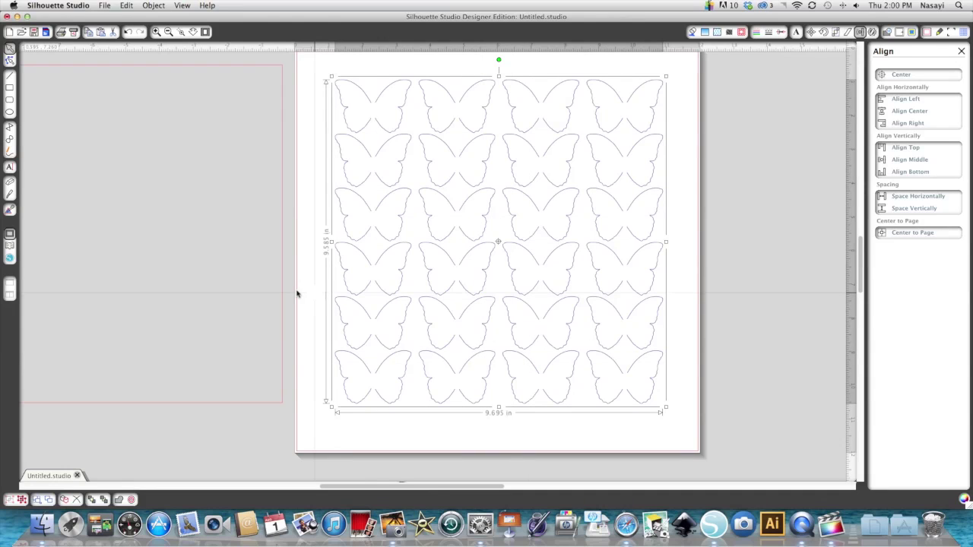
{"action": "left_click_drag", "start_coordinate": [282, 294], "coordinate": [667, 302]}
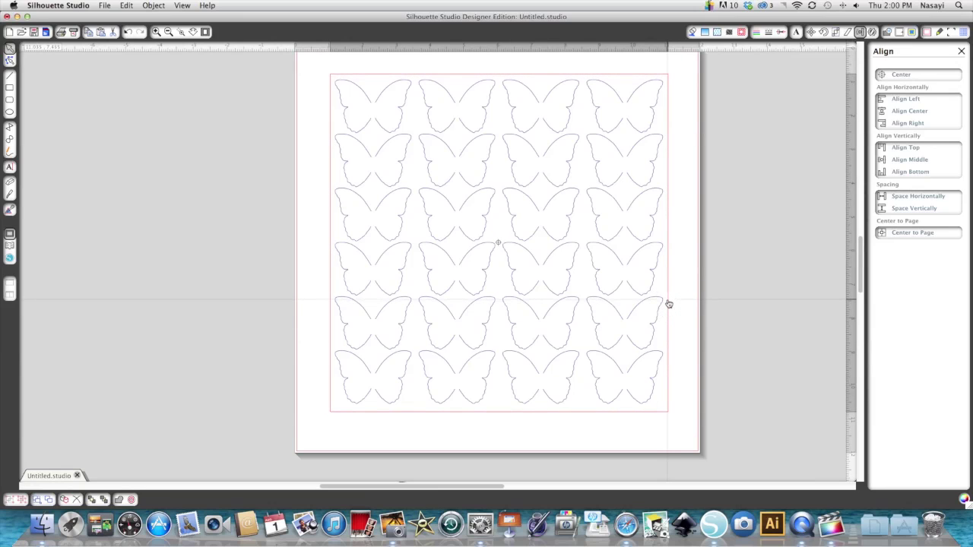
Step: Align the grid to the frame's center and middle, then show the Cut Style settings
{"action": "scroll", "coordinate": [308, 126], "scroll_direction": "up", "scroll_amount": 2}
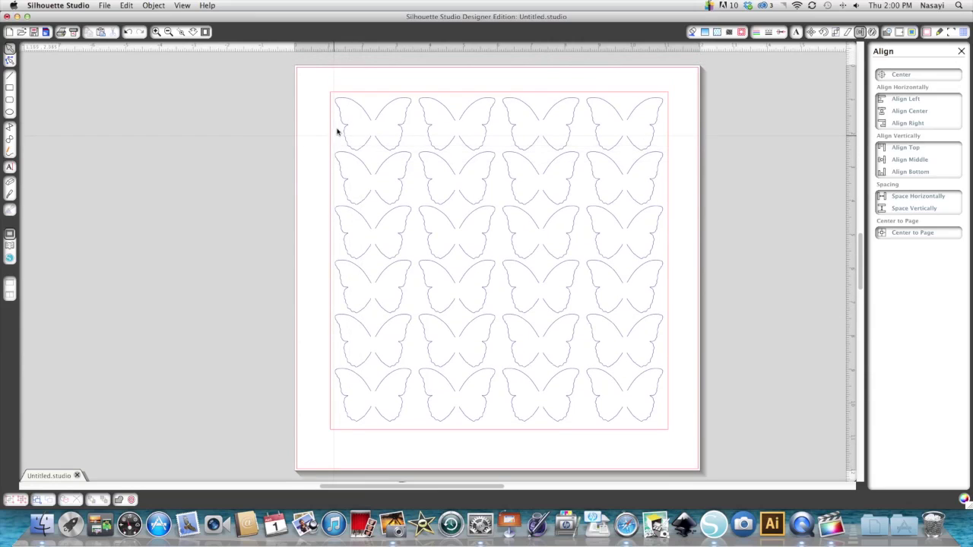
{"action": "scroll", "coordinate": [318, 85], "scroll_direction": "up", "scroll_amount": 3}
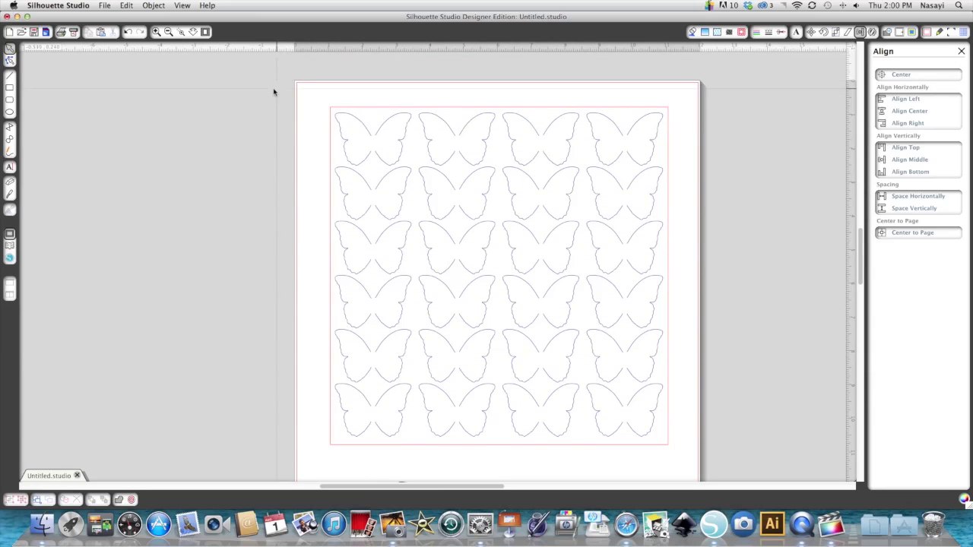
{"action": "left_click", "coordinate": [271, 89]}
{"action": "scroll", "coordinate": [283, 99], "scroll_direction": "up", "scroll_amount": 1}
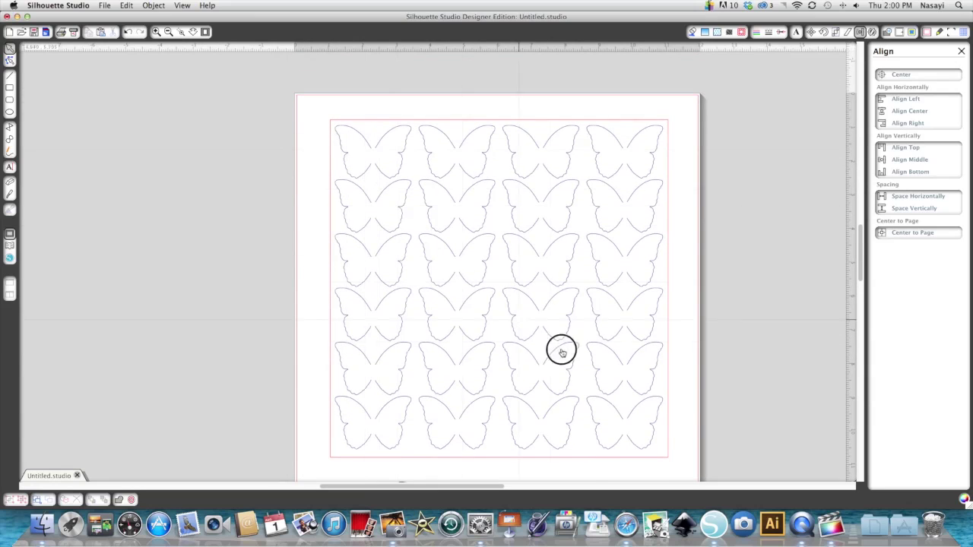
{"action": "scroll", "coordinate": [662, 456], "scroll_direction": "up", "scroll_amount": 1}
{"action": "left_click_drag", "start_coordinate": [677, 472], "coordinate": [700, 478]}
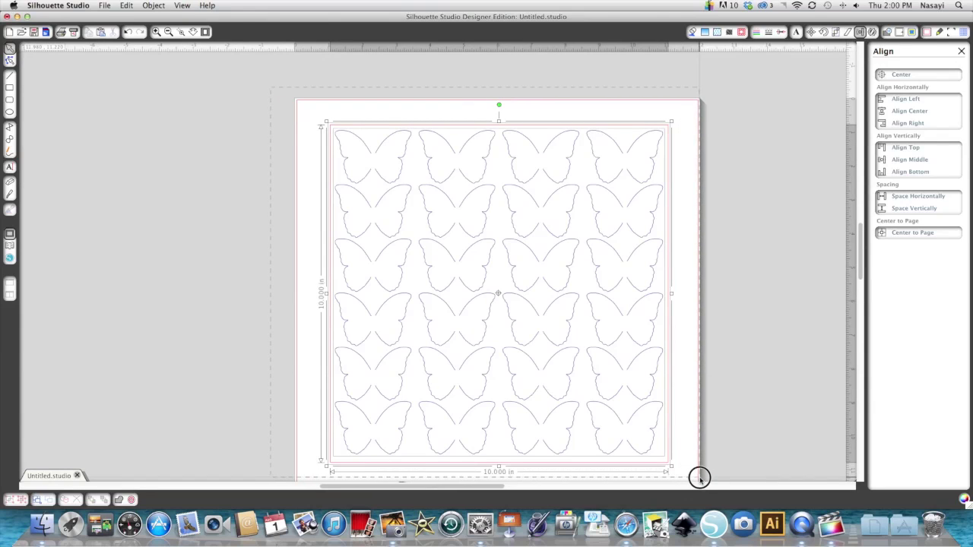
{"action": "scroll", "coordinate": [738, 358], "scroll_direction": "up", "scroll_amount": 1}
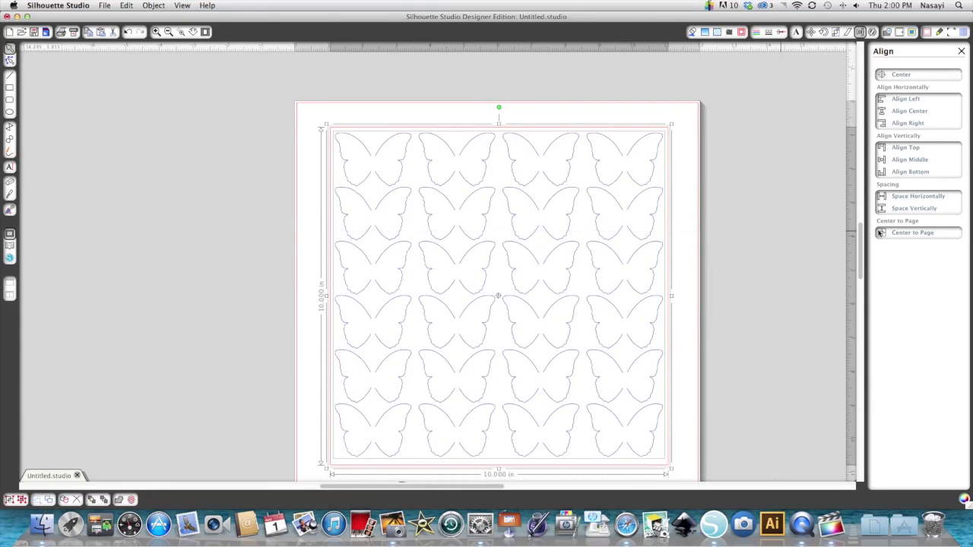
{"action": "left_click", "coordinate": [911, 111]}
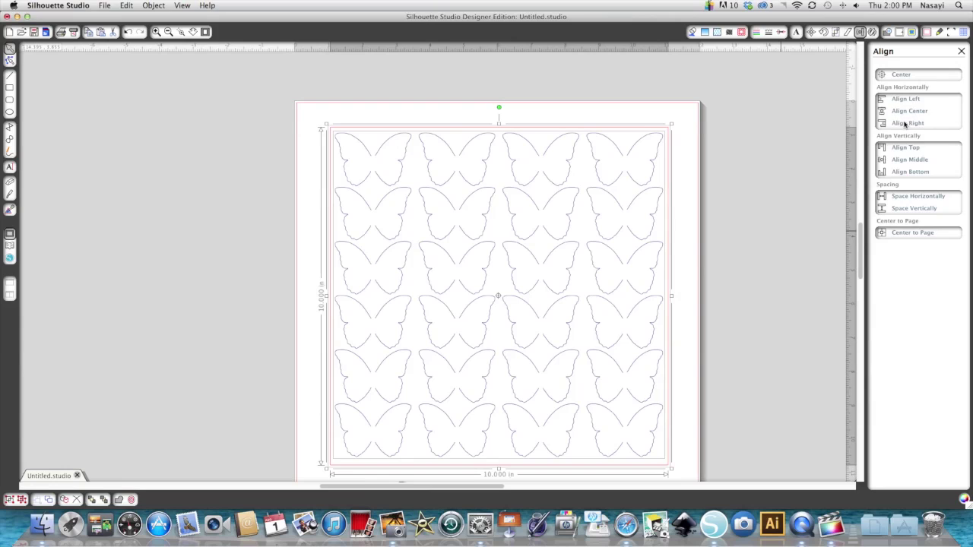
{"action": "left_click", "coordinate": [903, 162]}
{"action": "scroll", "coordinate": [817, 157], "scroll_direction": "down", "scroll_amount": 1}
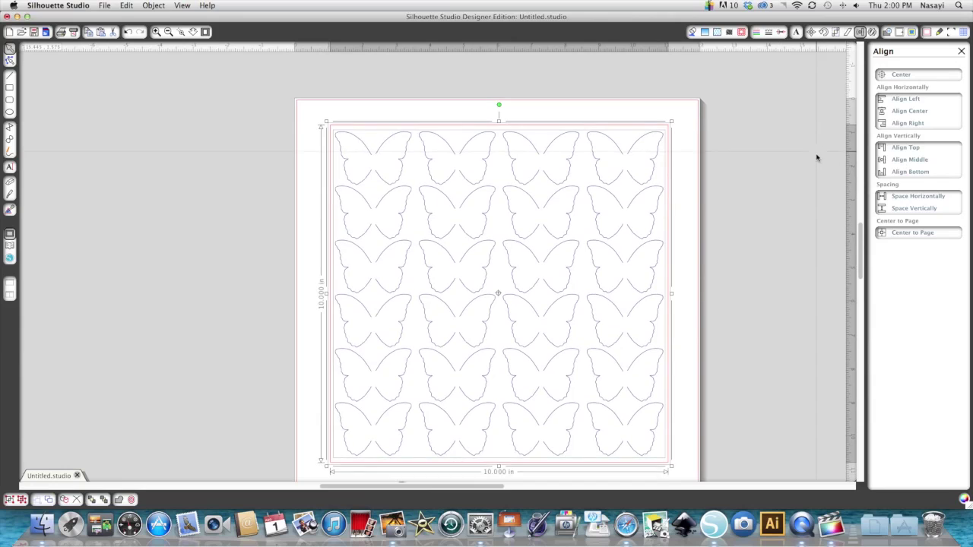
{"action": "scroll", "coordinate": [817, 158], "scroll_direction": "down", "scroll_amount": 3}
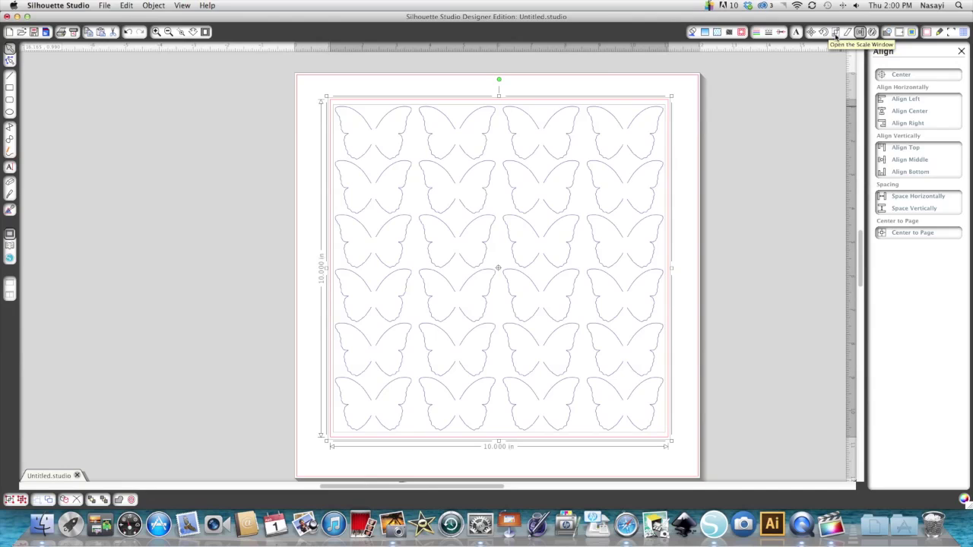
{"action": "left_click", "coordinate": [781, 32]}
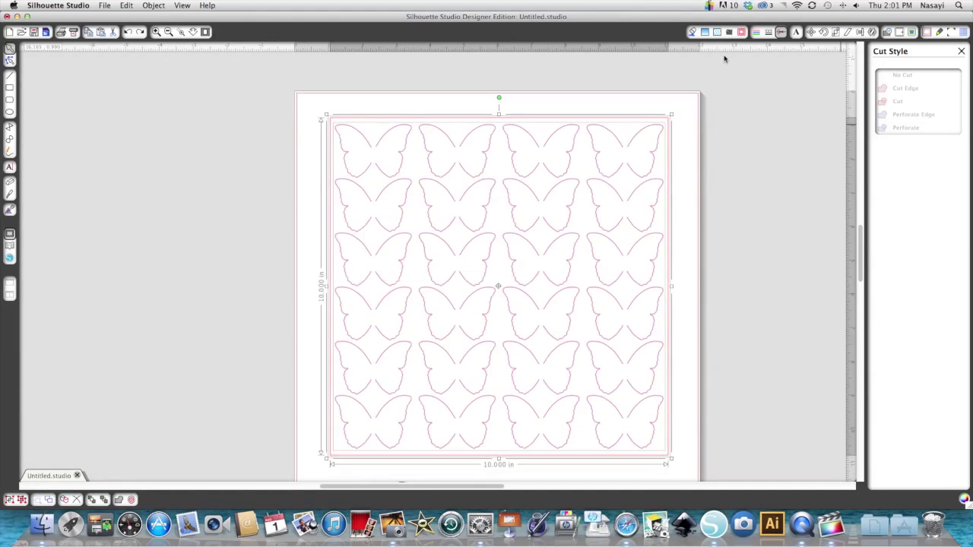